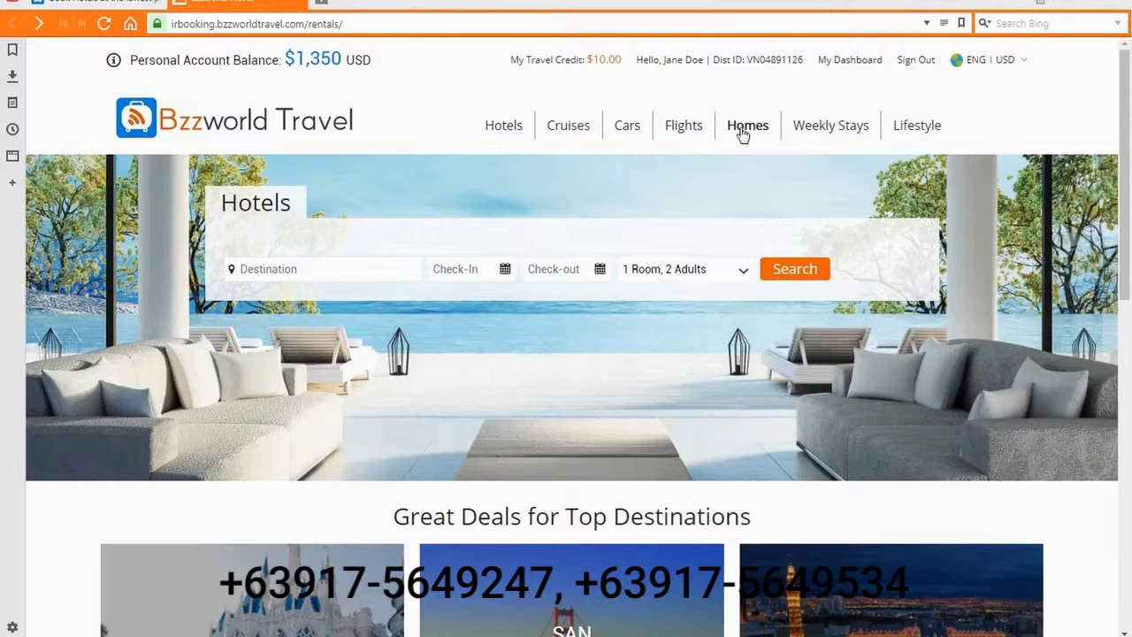
Set the destination to Orlando, Florida with stay dates 06/27/2018 to 07/01/2018
mouse_move(915, 140)
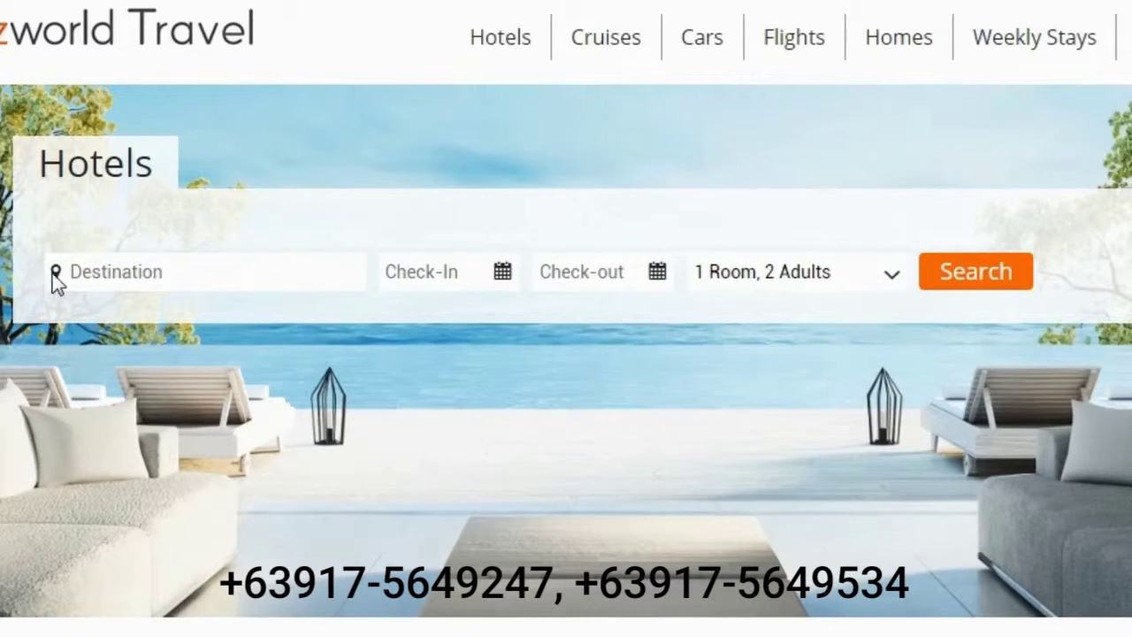
text(o)
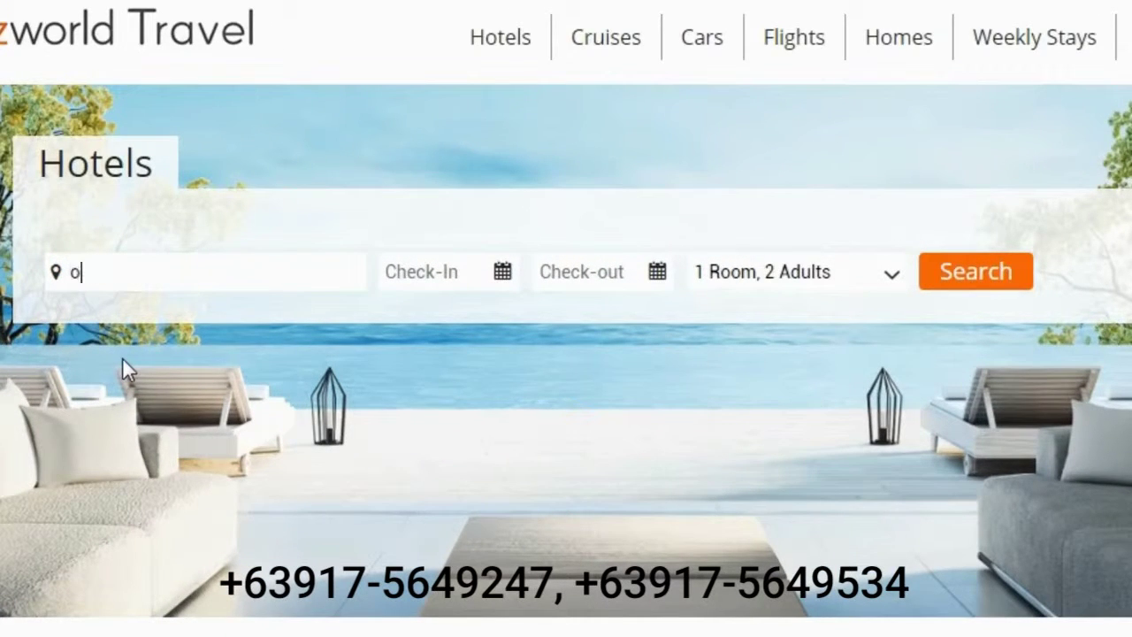
text(rlando)
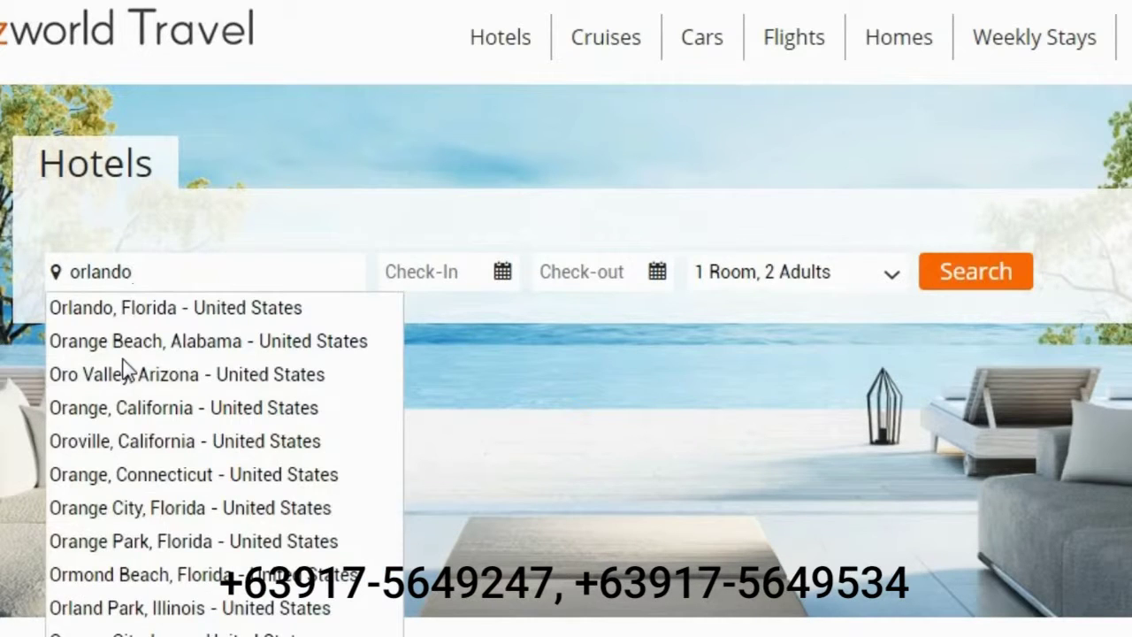
click(150, 310)
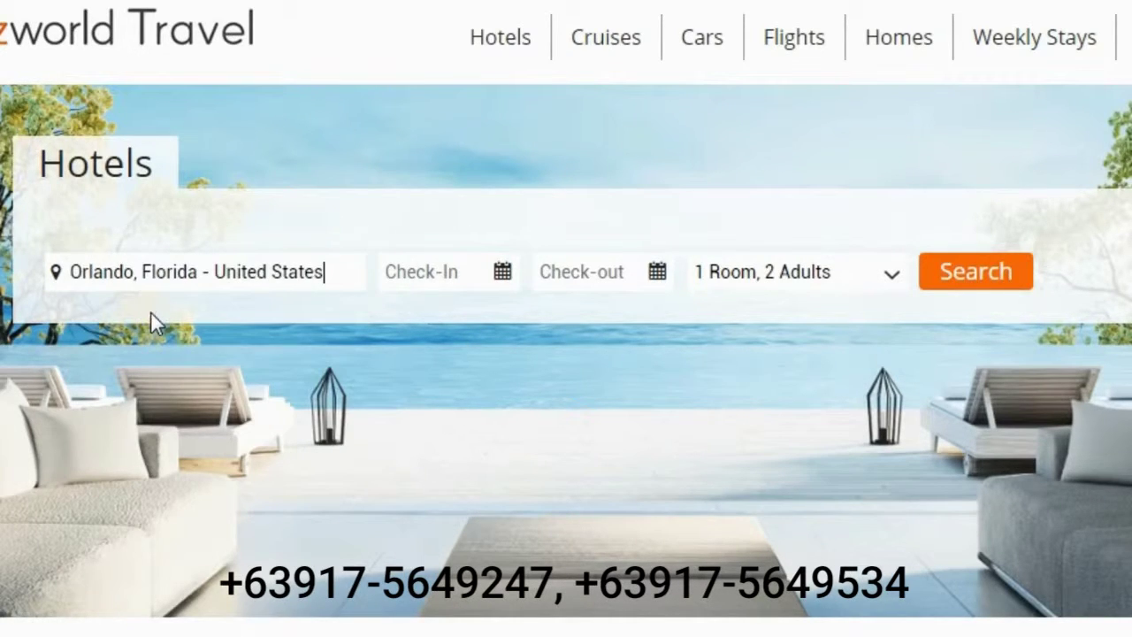
click(422, 279)
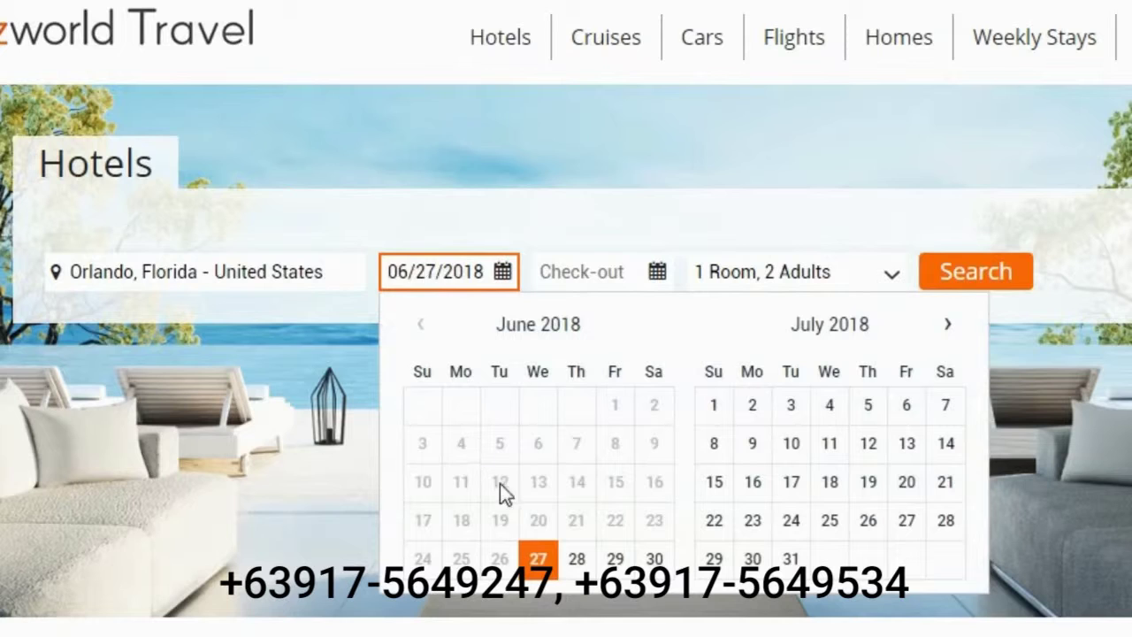
click(538, 559)
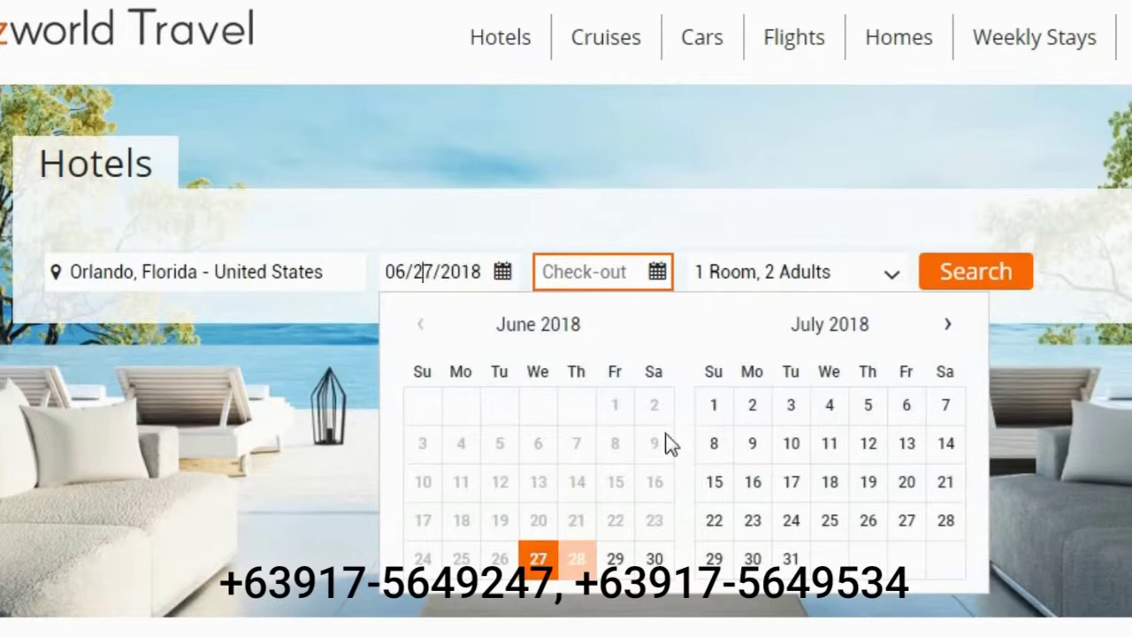
click(718, 404)
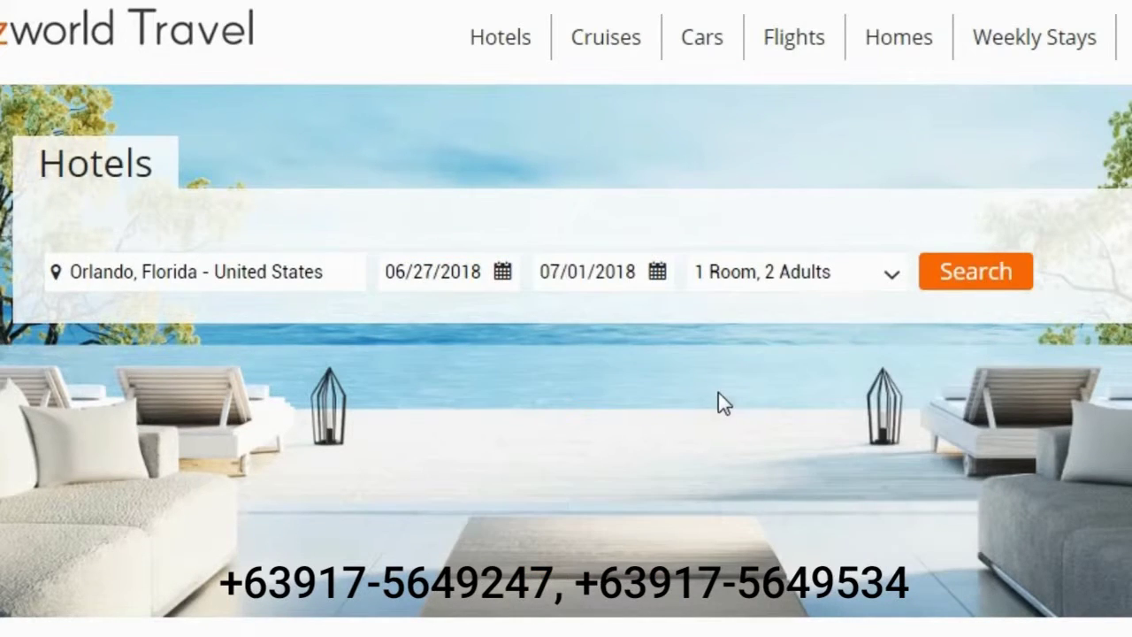
Add one 10-year-old kid to the room with two adults and run the hotel search
click(893, 273)
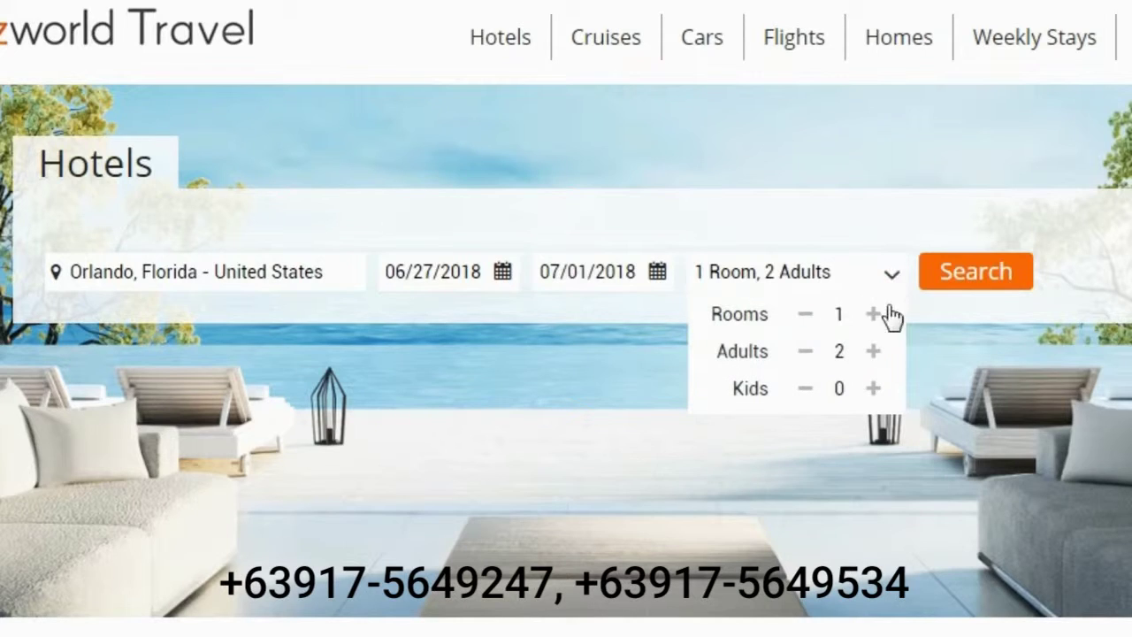
click(872, 388)
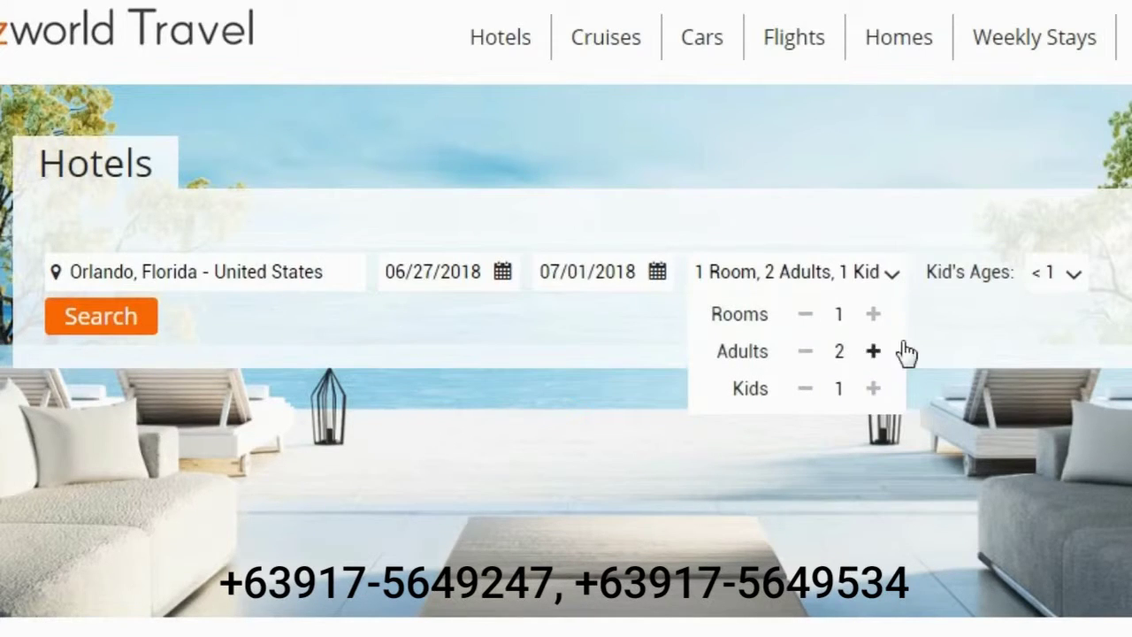
click(1074, 272)
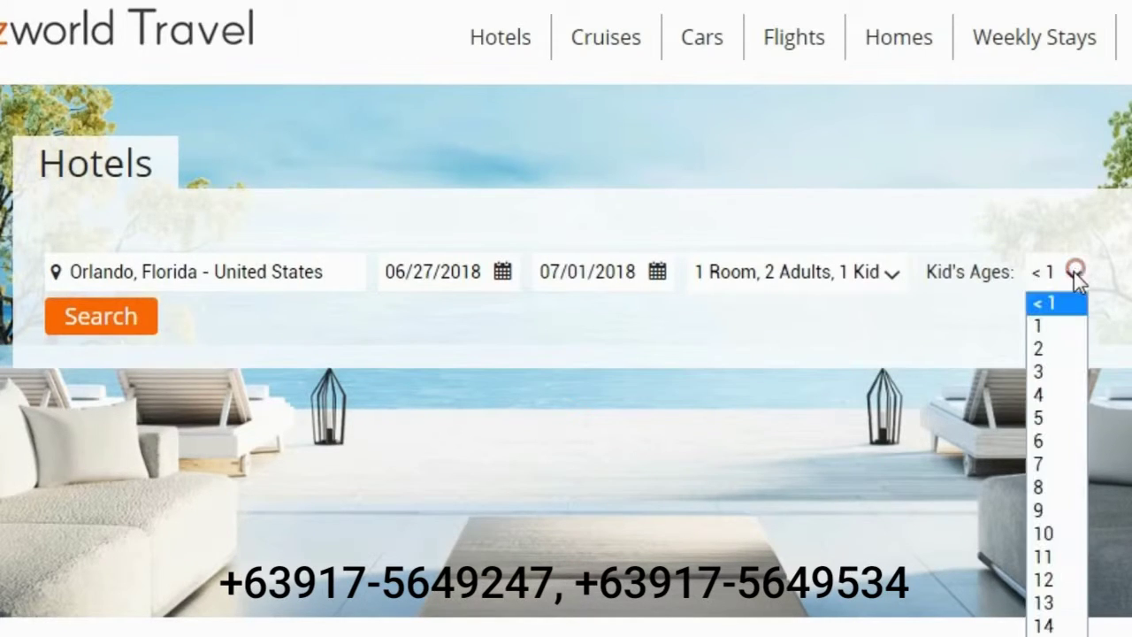
click(1060, 533)
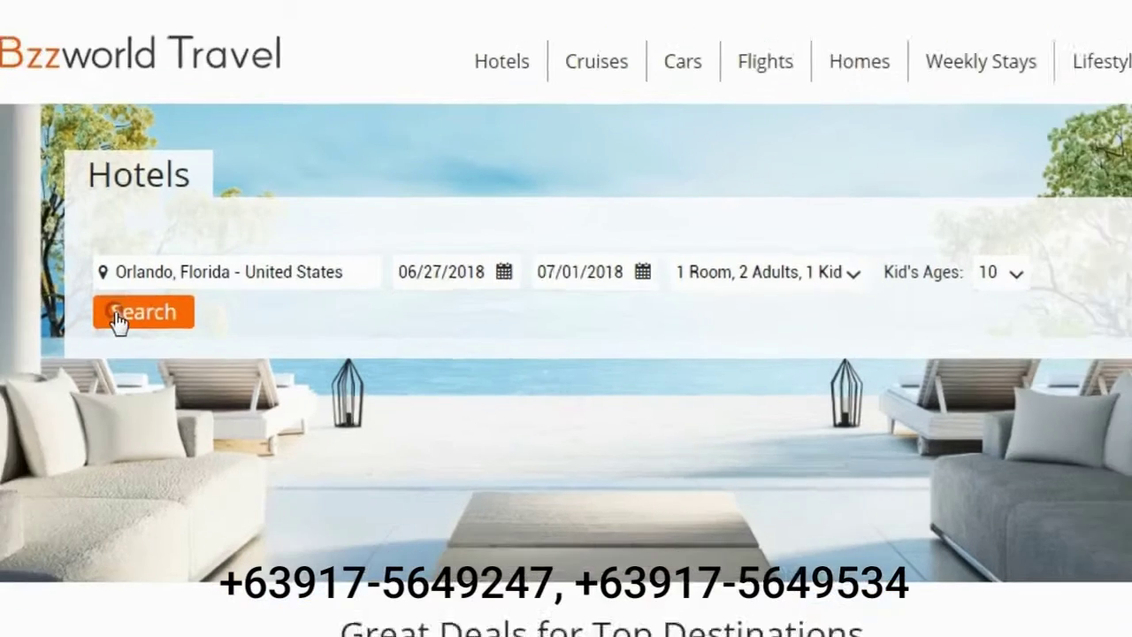
click(67, 320)
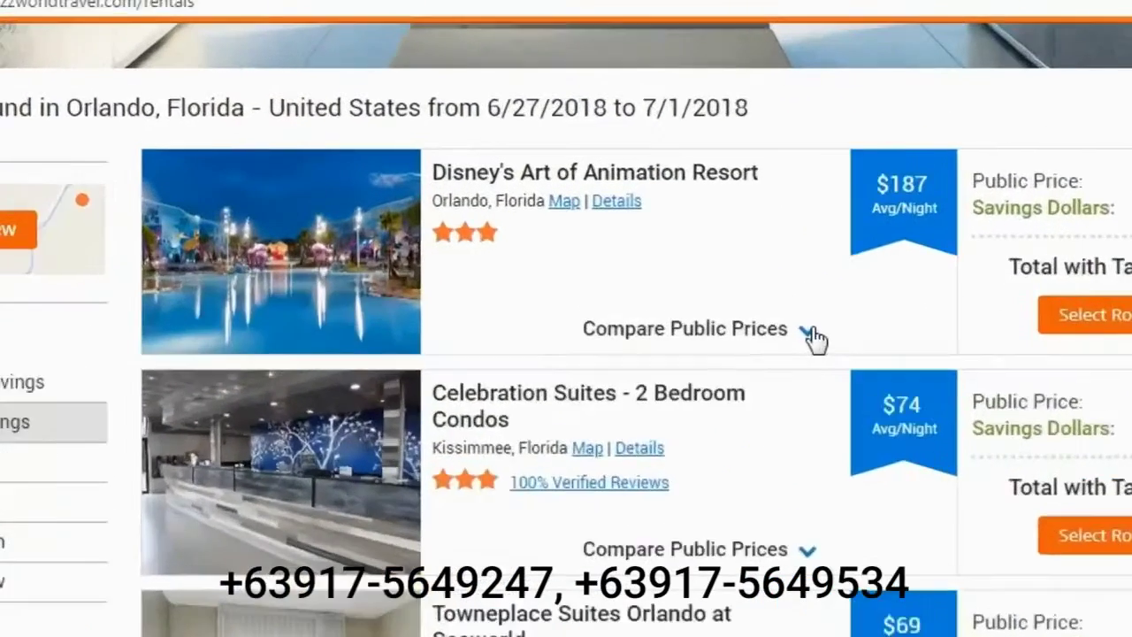
Compare public prices for Disney's Art of Animation Resort, then view its 54-photo gallery
click(702, 219)
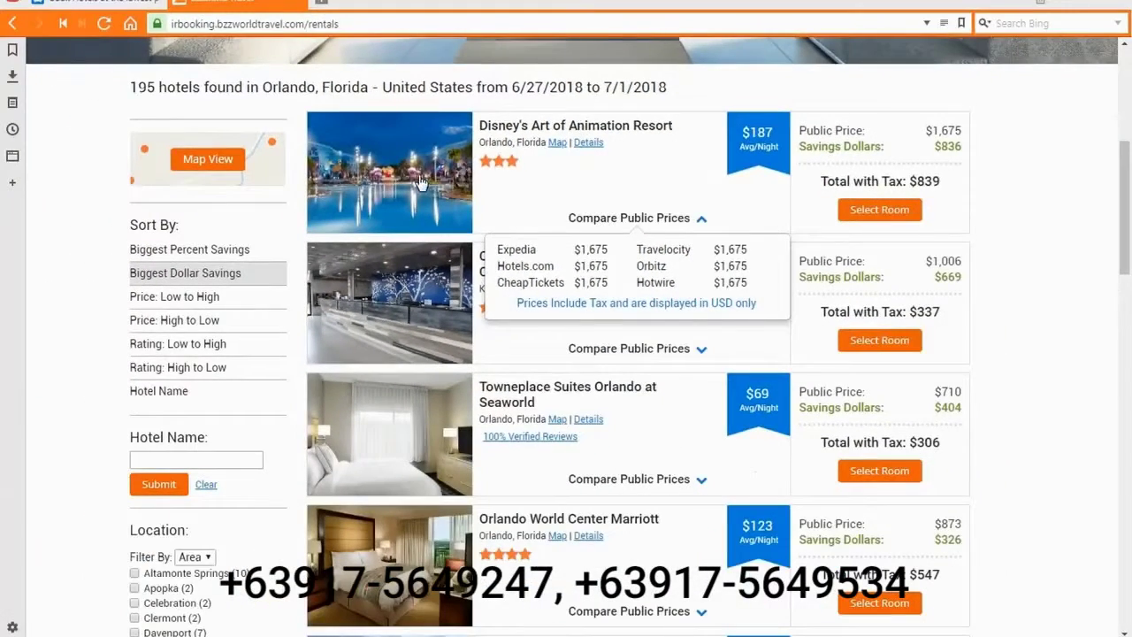
click(419, 179)
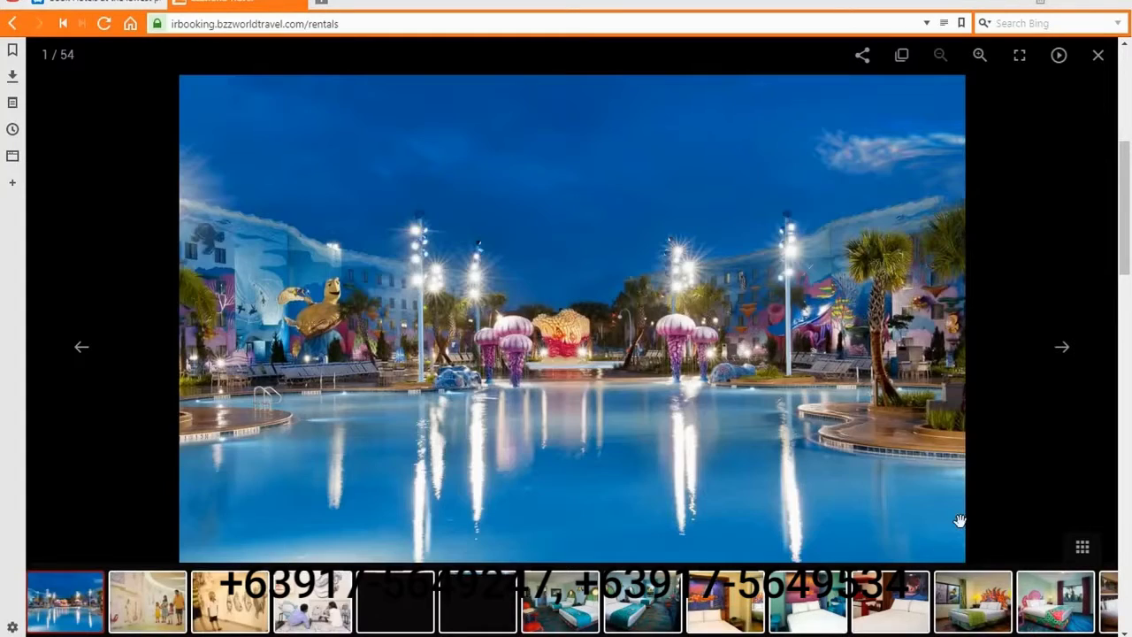
Page through the resort photos to the bedroom shot at 7 of 54, then close the gallery
click(1062, 347)
click(1062, 346)
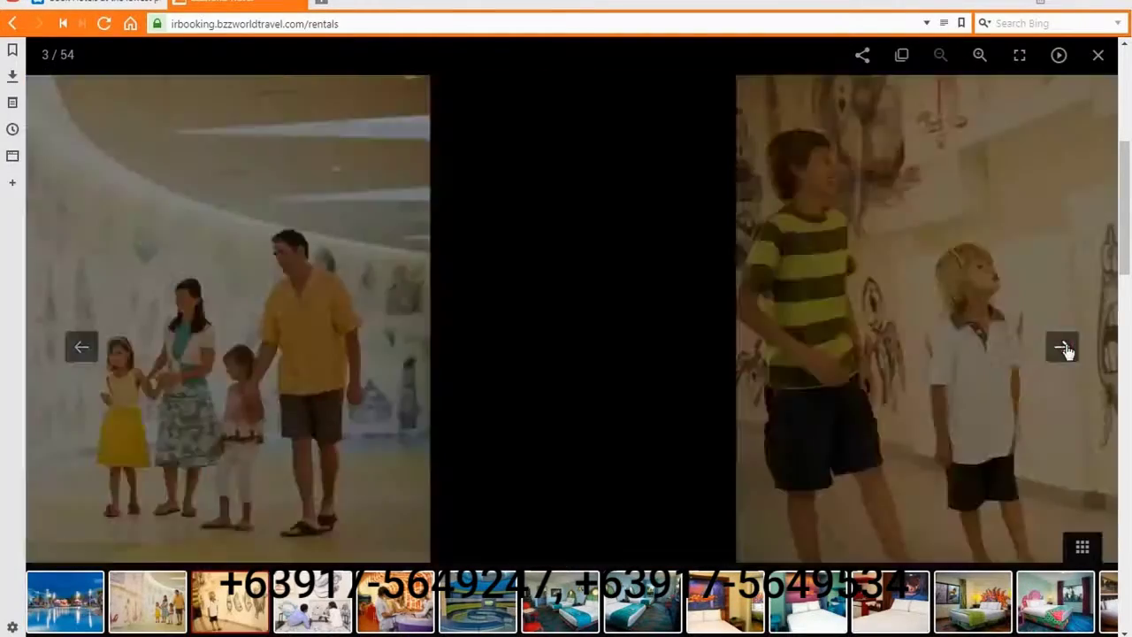
click(1062, 347)
click(1063, 347)
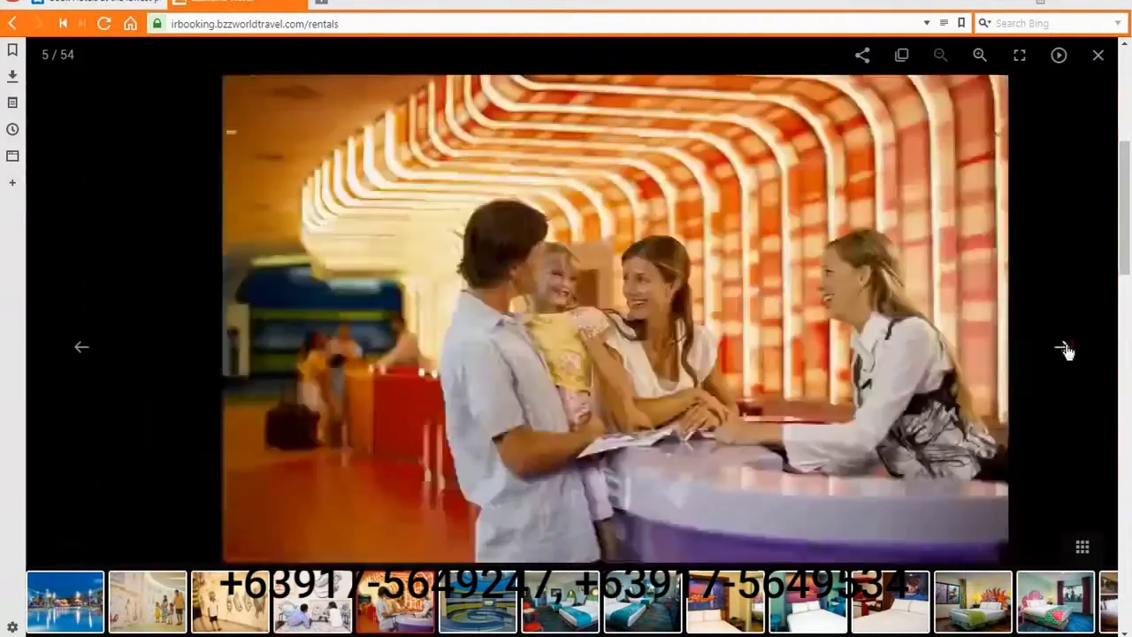
click(1062, 348)
click(1062, 348)
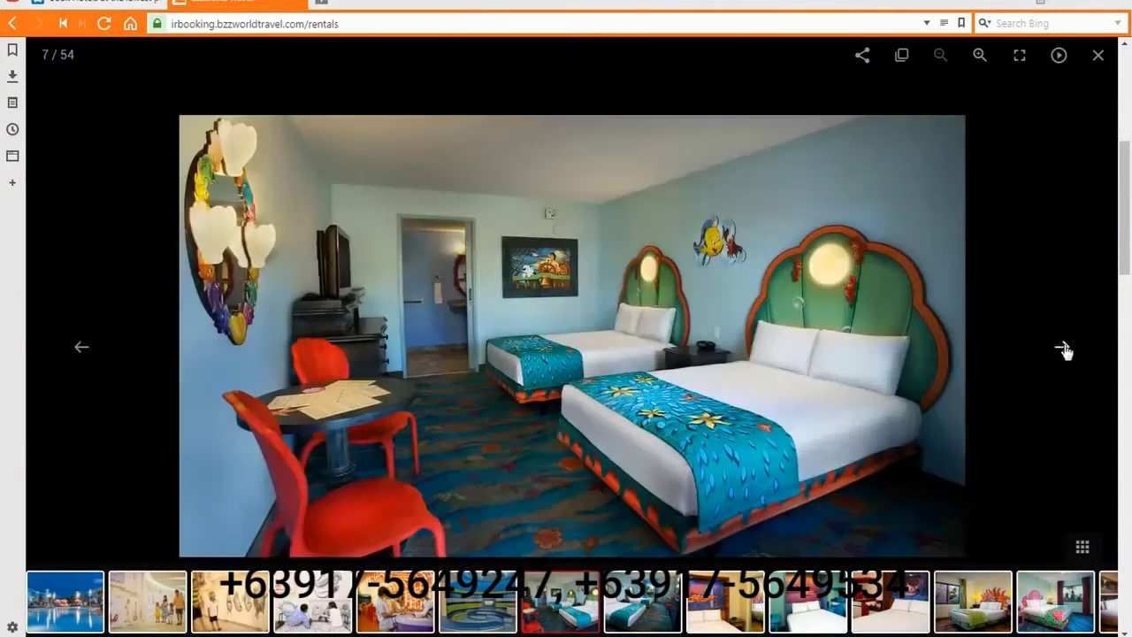
click(1098, 56)
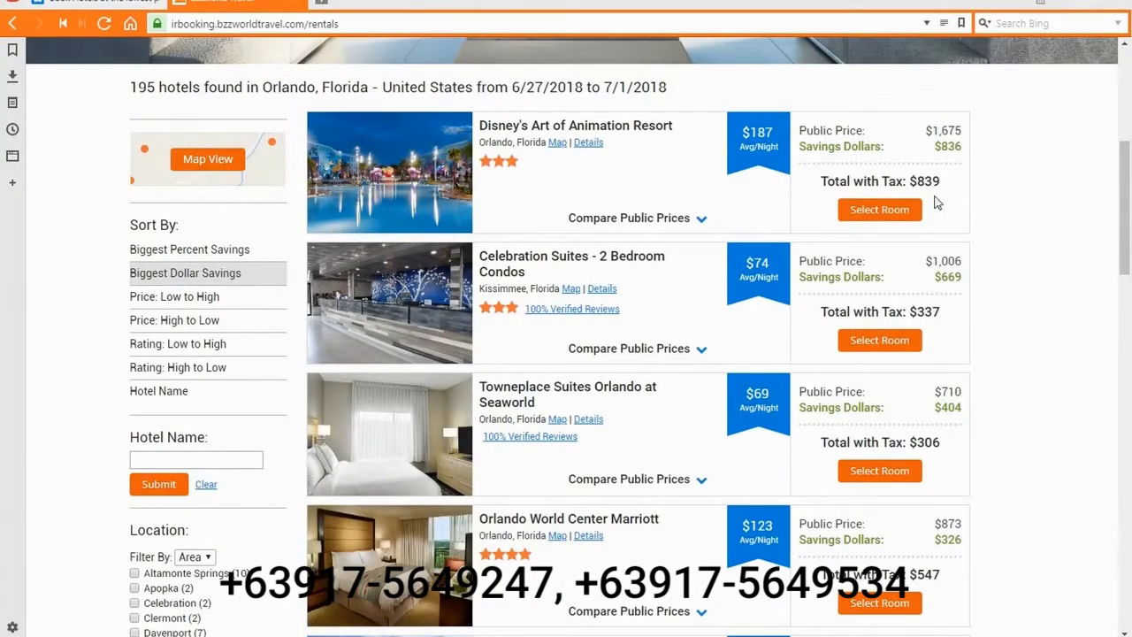
Choose a room at Disney's Art of Animation Resort and book The Little Mermaid Guest Room Non Refundable ($839)
click(897, 211)
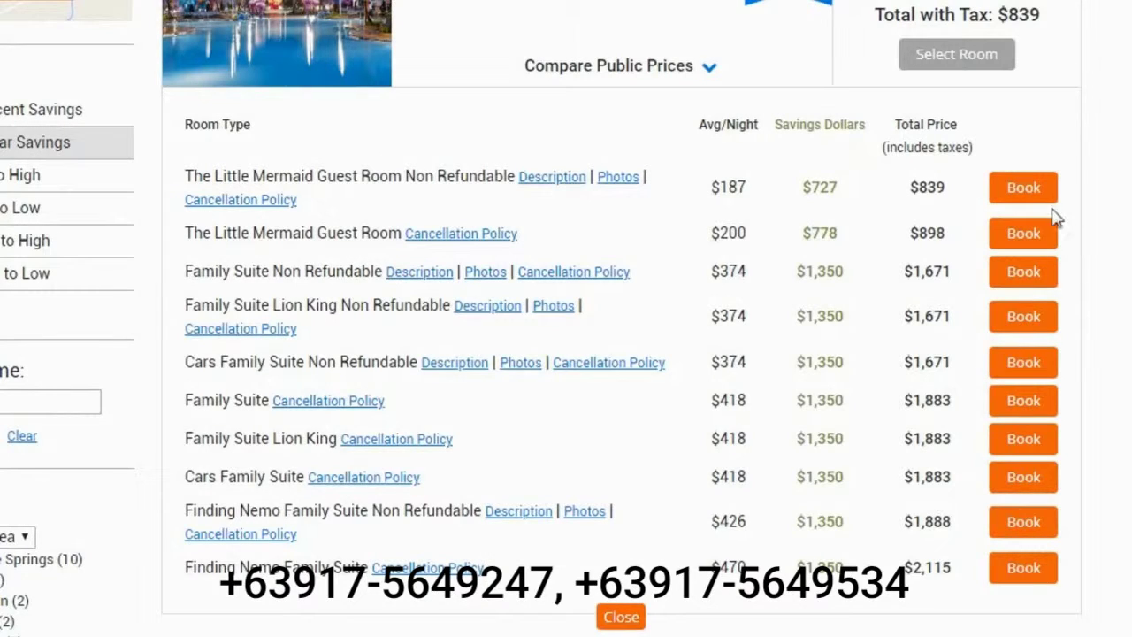
click(1023, 185)
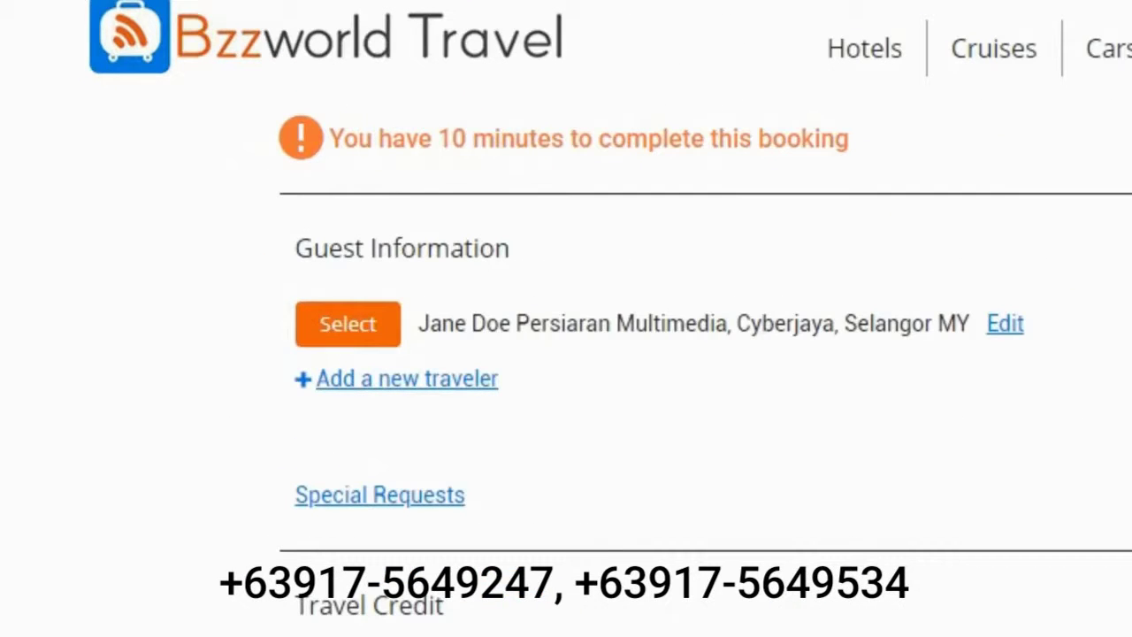
Use the saved traveler as the guest, then begin adding a new credit/debit card
click(352, 317)
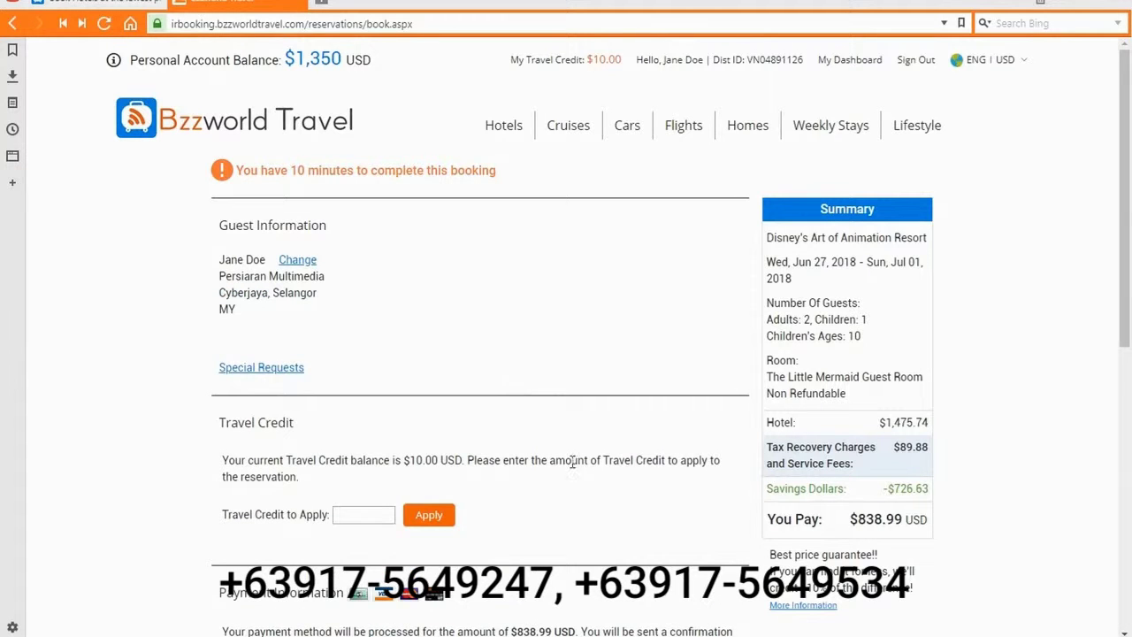
scroll(573, 464, down, 3)
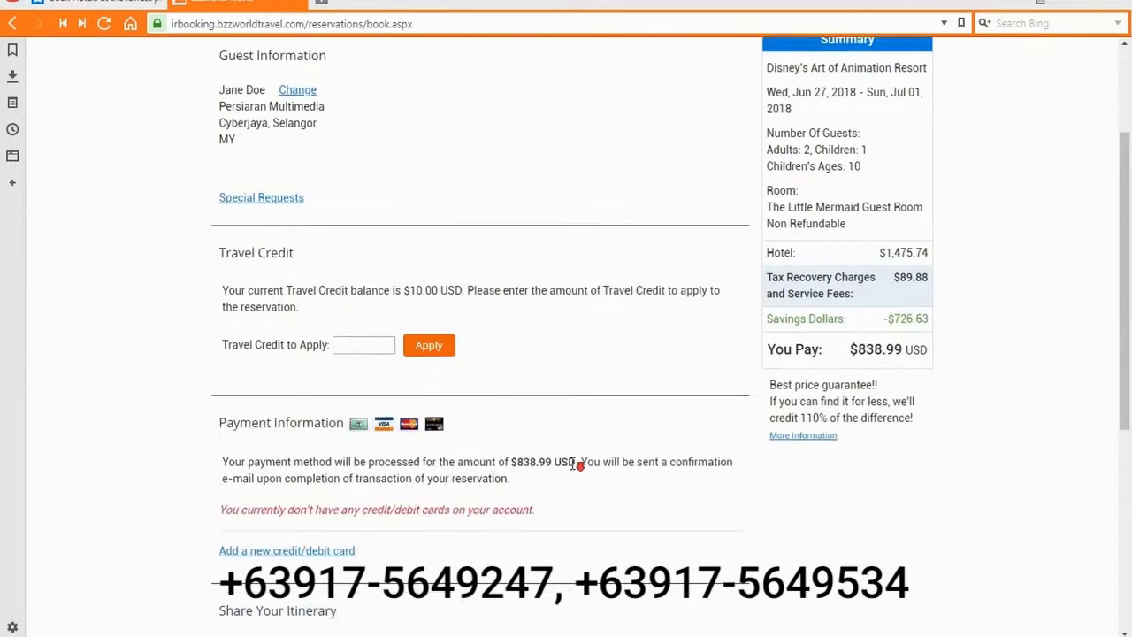
scroll(573, 464, down, 4)
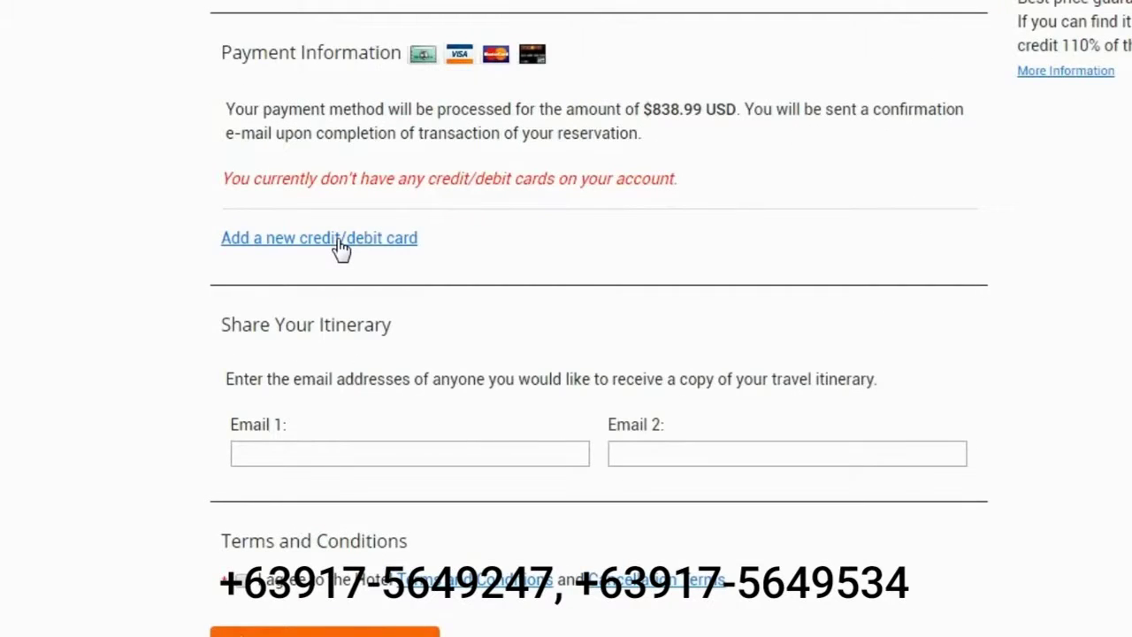
click(340, 239)
Enter a Visa card's number with expiration month 8 and year 2023
click(328, 209)
click(323, 250)
click(422, 209)
text(4111111111111111)
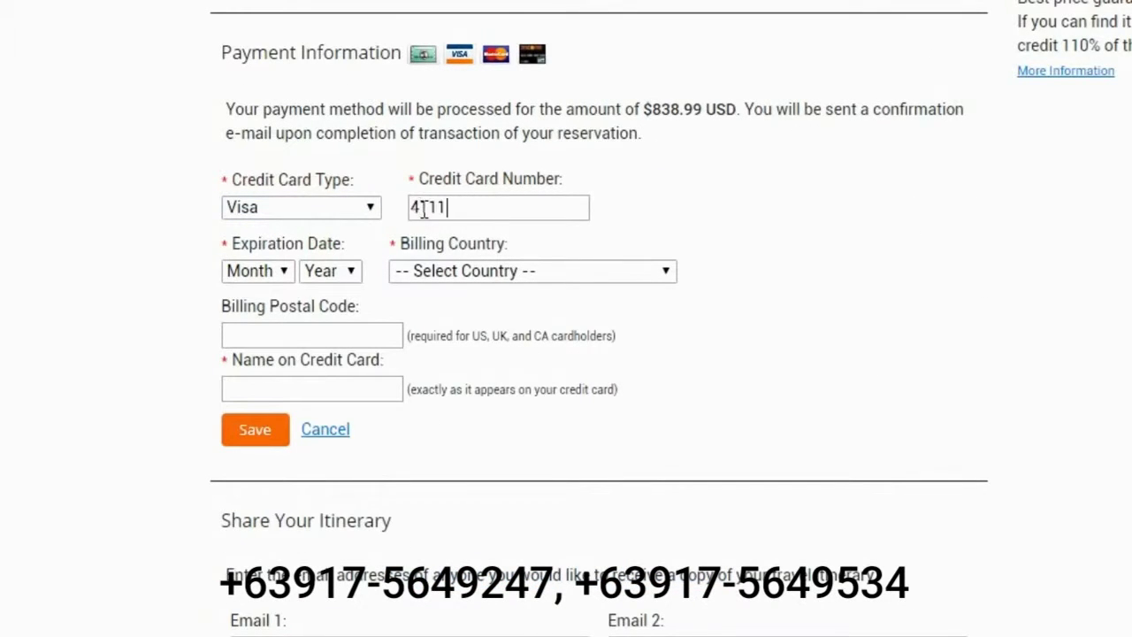
click(256, 270)
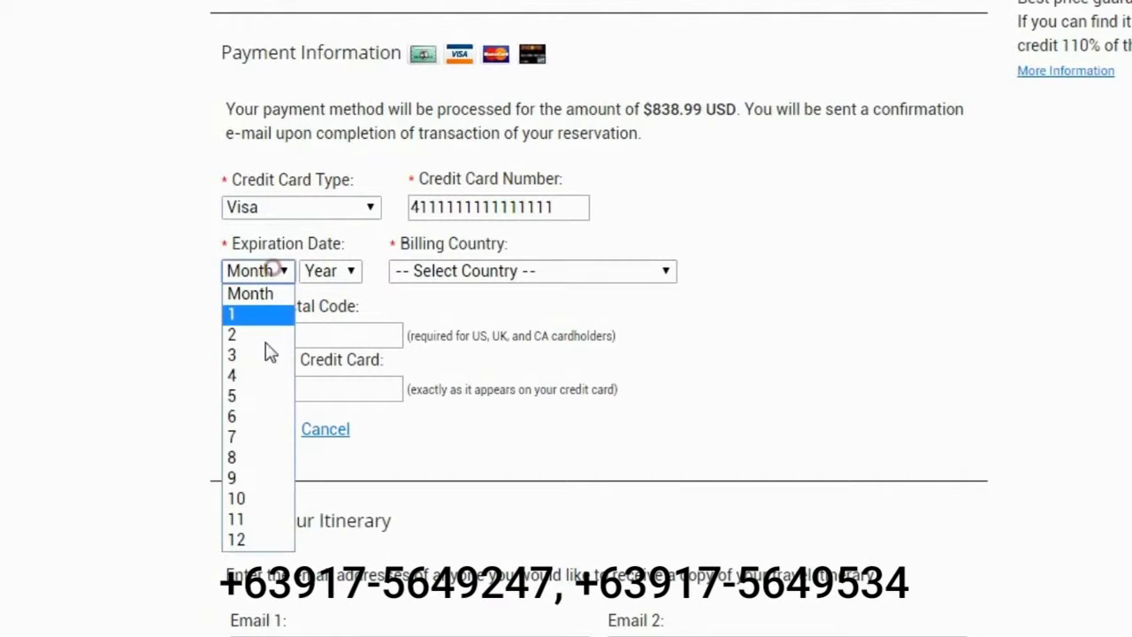
click(265, 457)
click(328, 271)
click(343, 413)
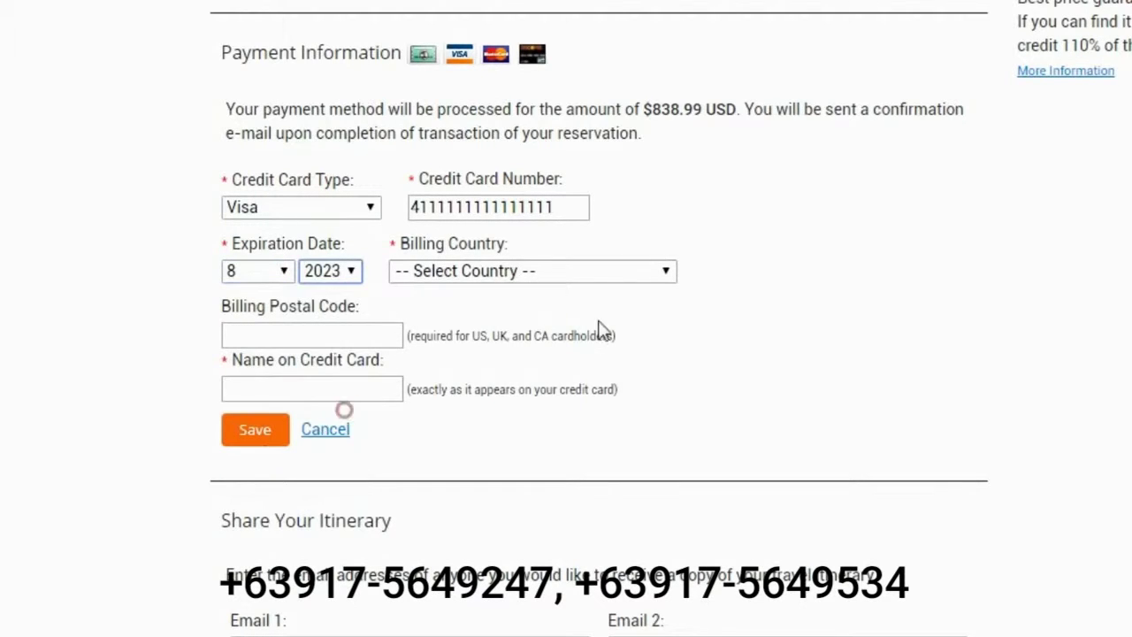
Set United States billing with the postal code and cardholder's name, and save the card
click(589, 268)
click(516, 316)
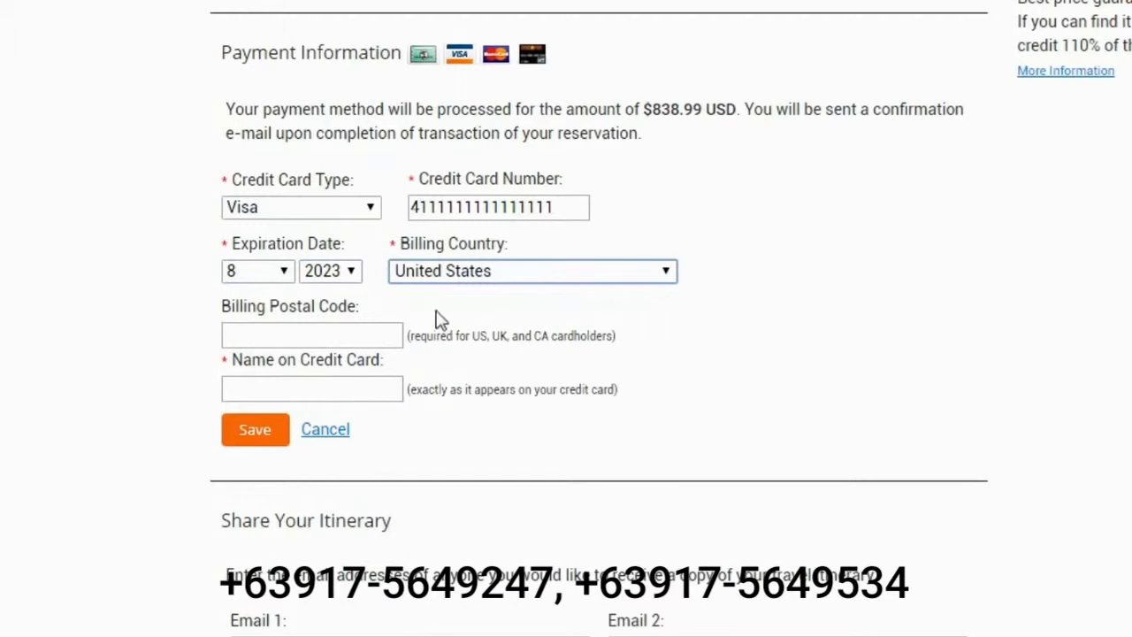
click(380, 333)
text(09090)
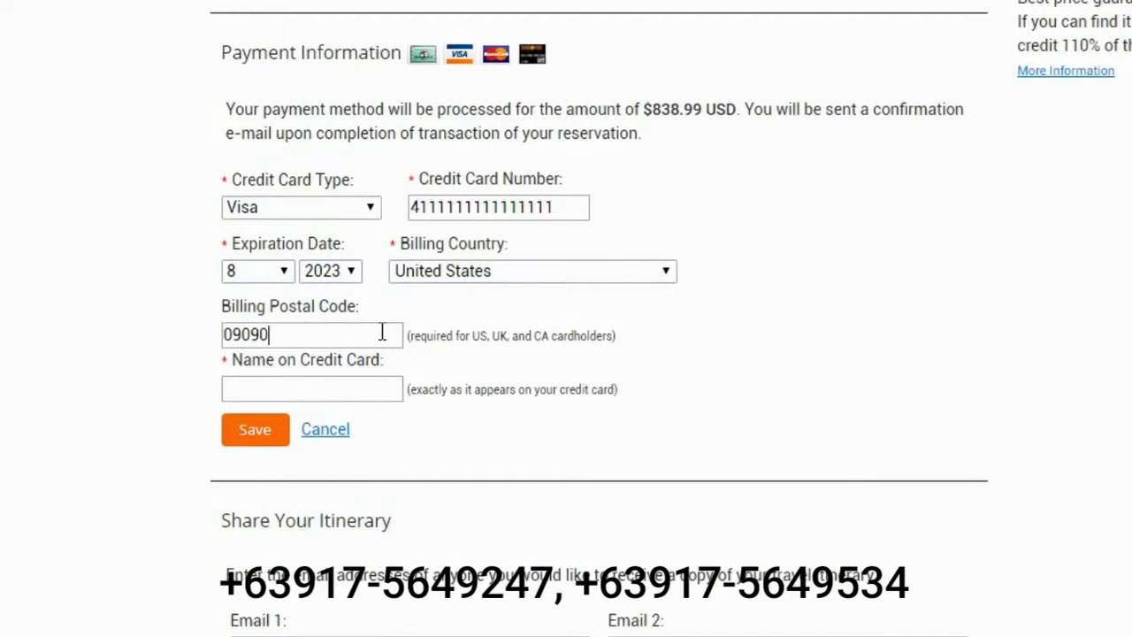
click(309, 391)
text(Jane Doe)
click(239, 435)
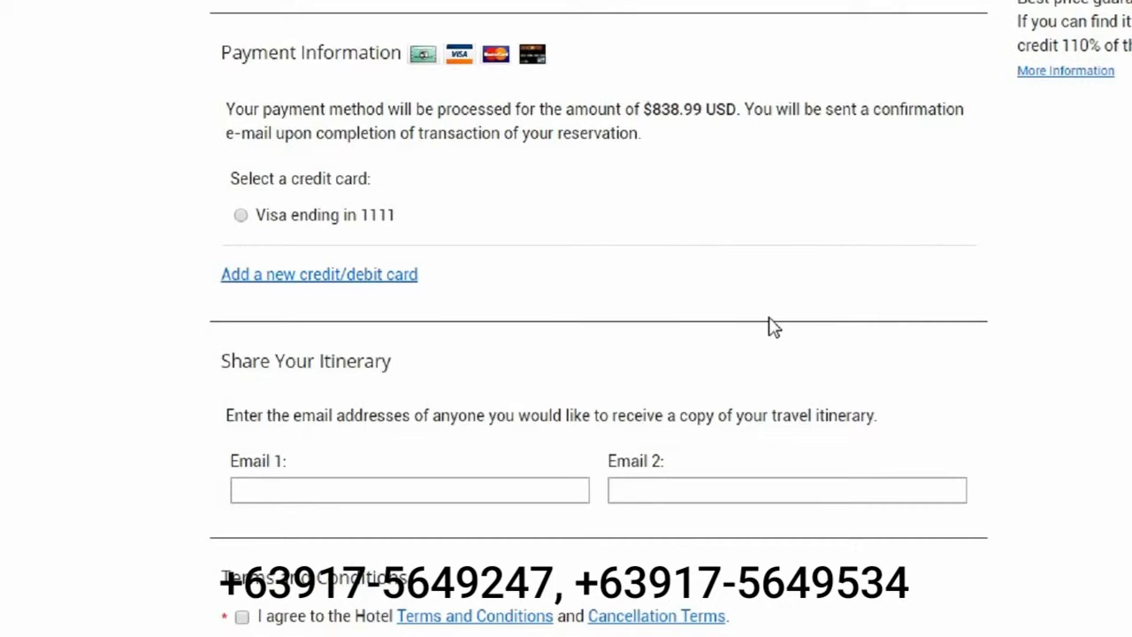
Pay with the Visa ending in 1111 and enter its CCV
click(242, 220)
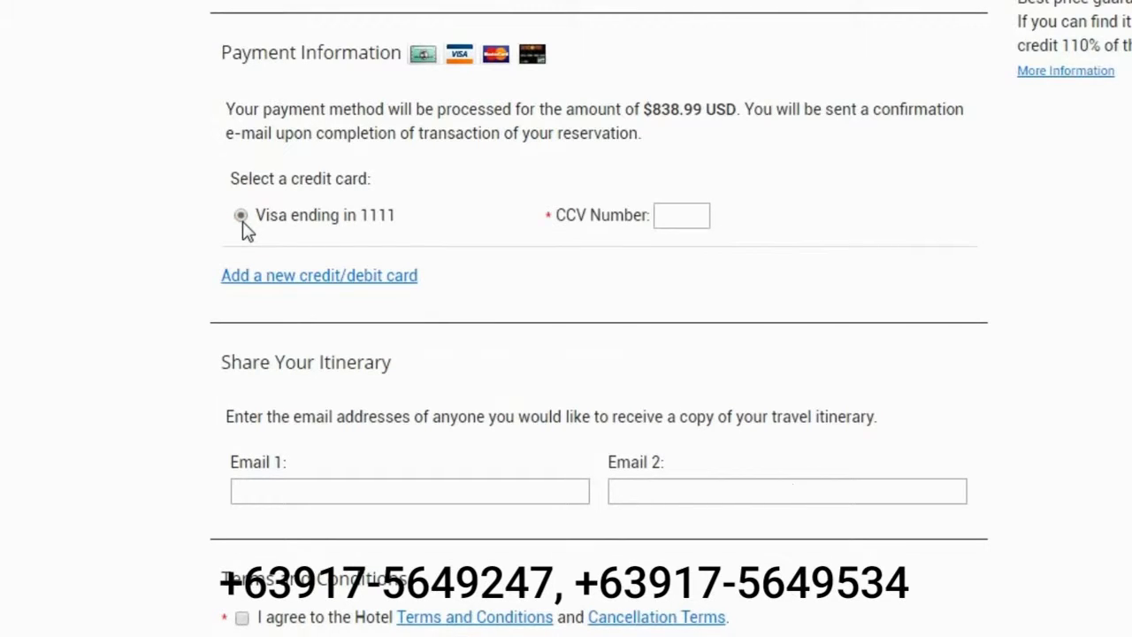
click(687, 215)
text(123)
Add two itinerary e-mail addresses and accept the hotel terms and conditions
click(457, 495)
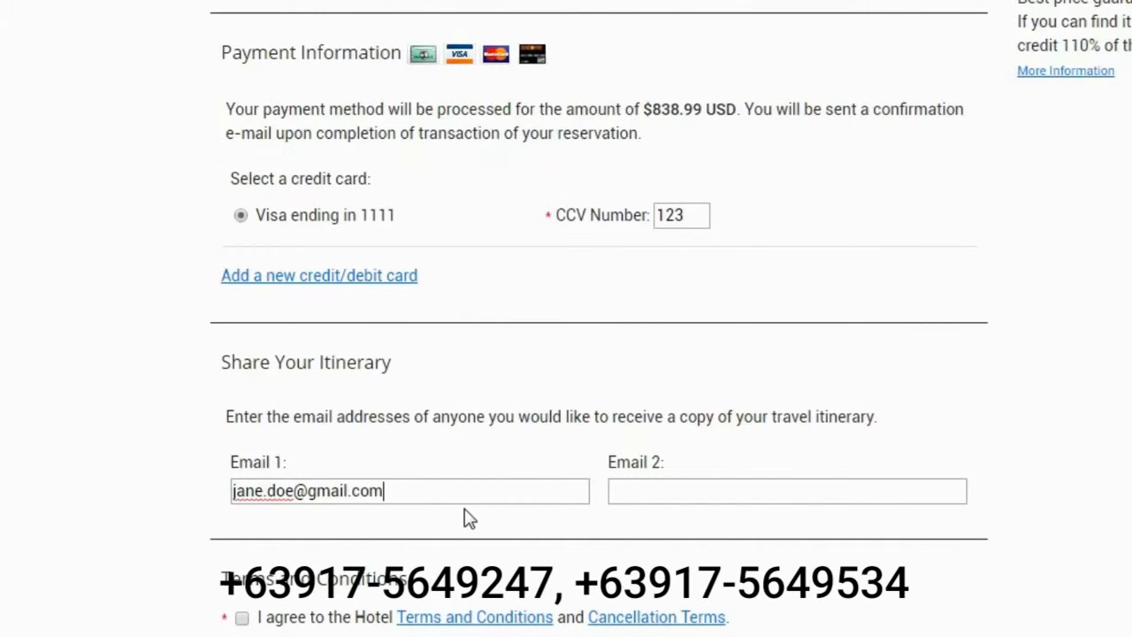
key(Tab)
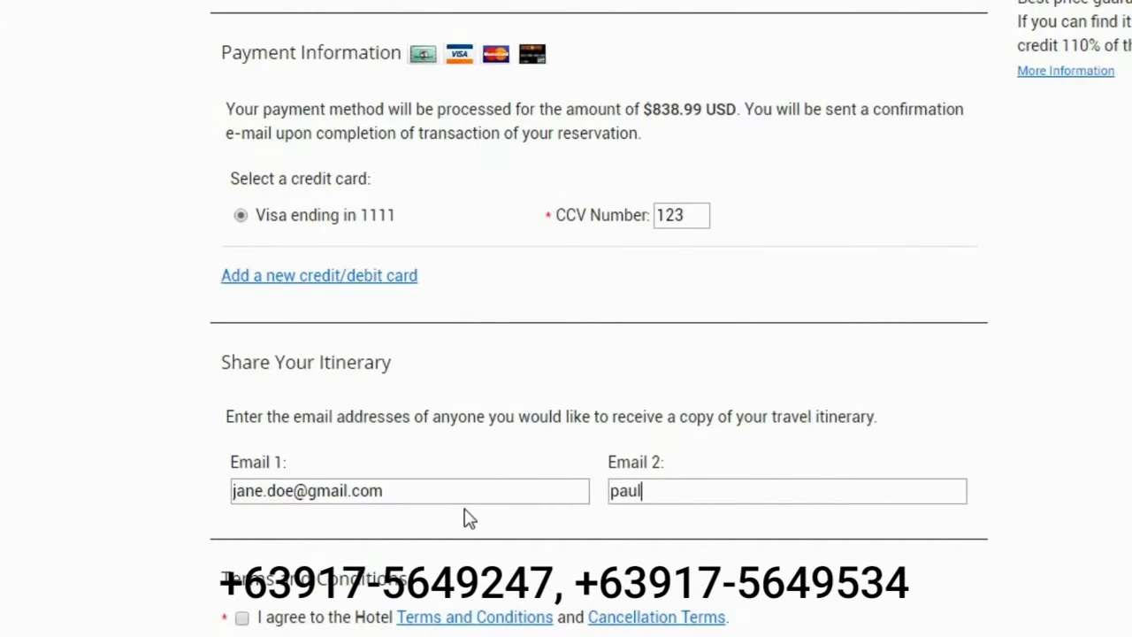
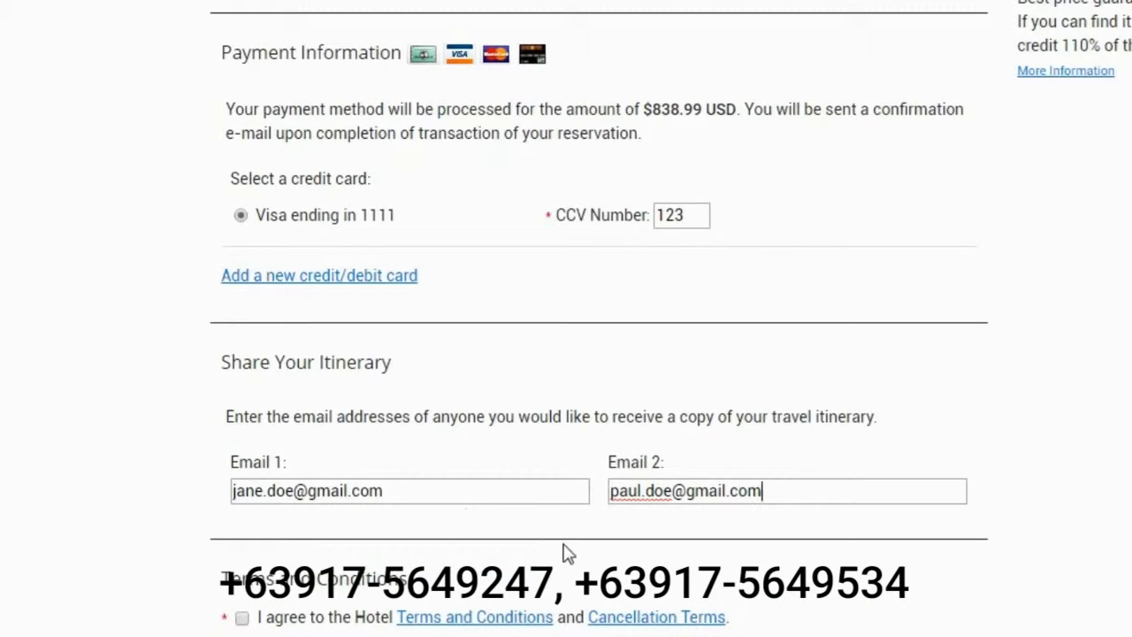
click(241, 618)
scroll(891, 608, down, 1)
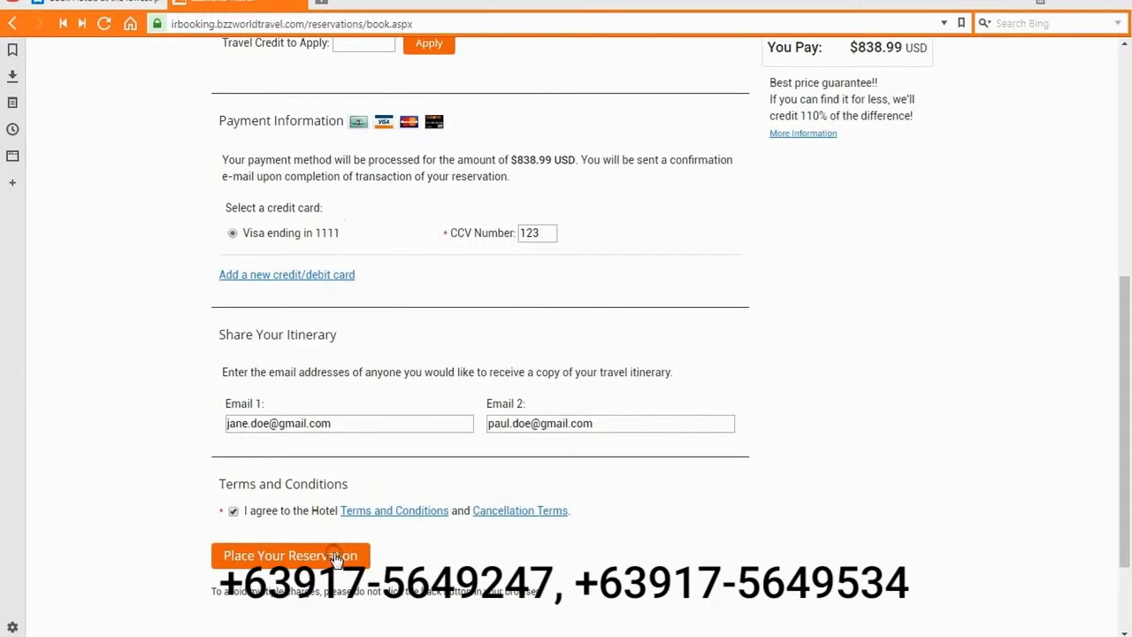
Place the $838.99 hotel reservation
click(336, 557)
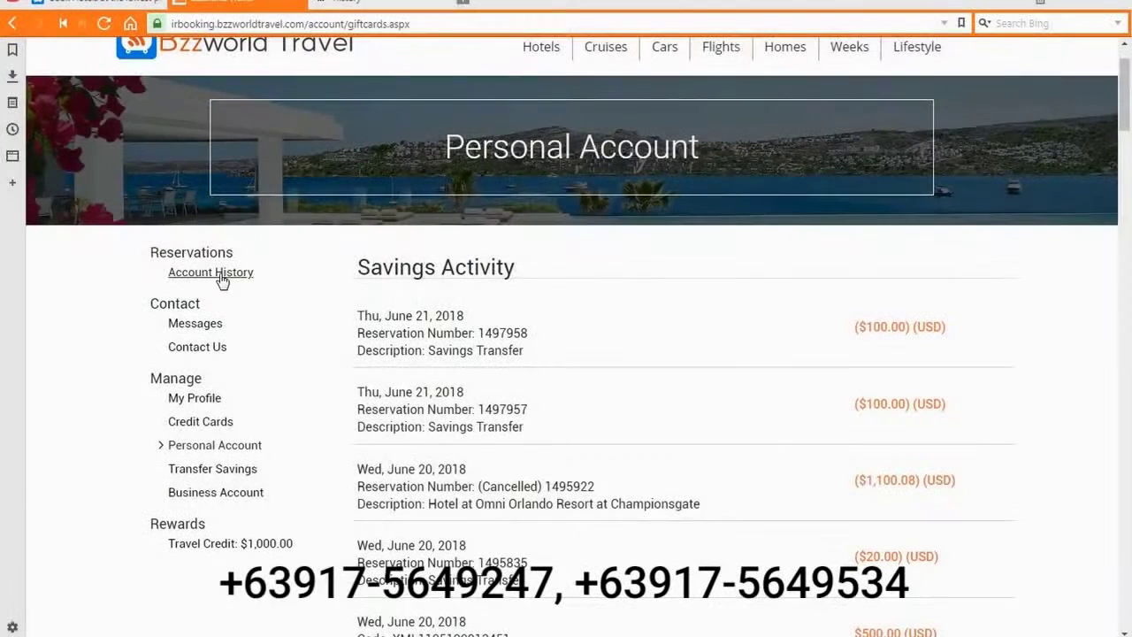
Open Account History under Reservations on the Personal Account page
click(217, 272)
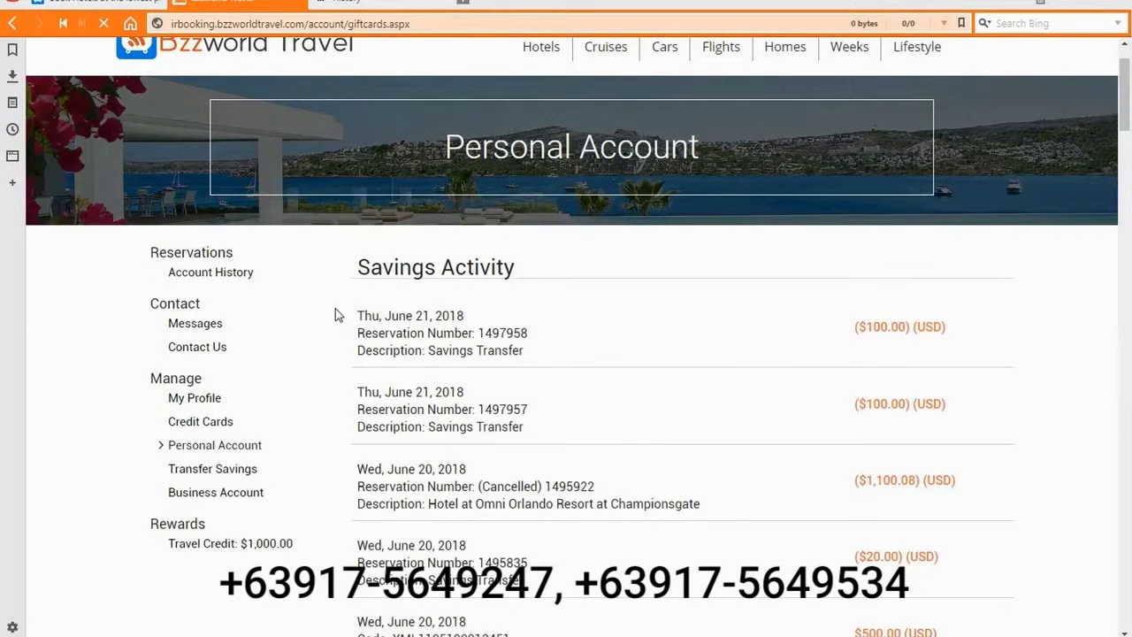